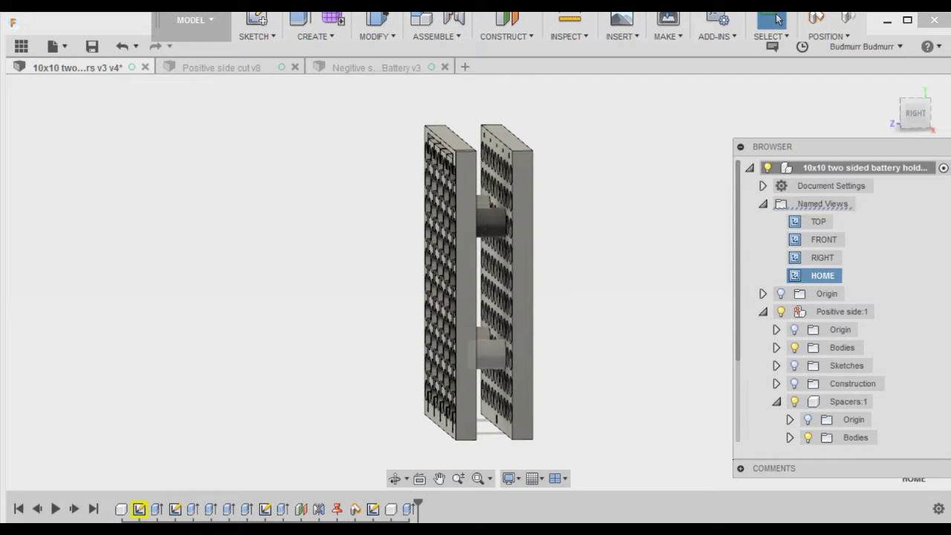
Hide the Positive side component in the two-sided battery holder assembly.
click(839, 311)
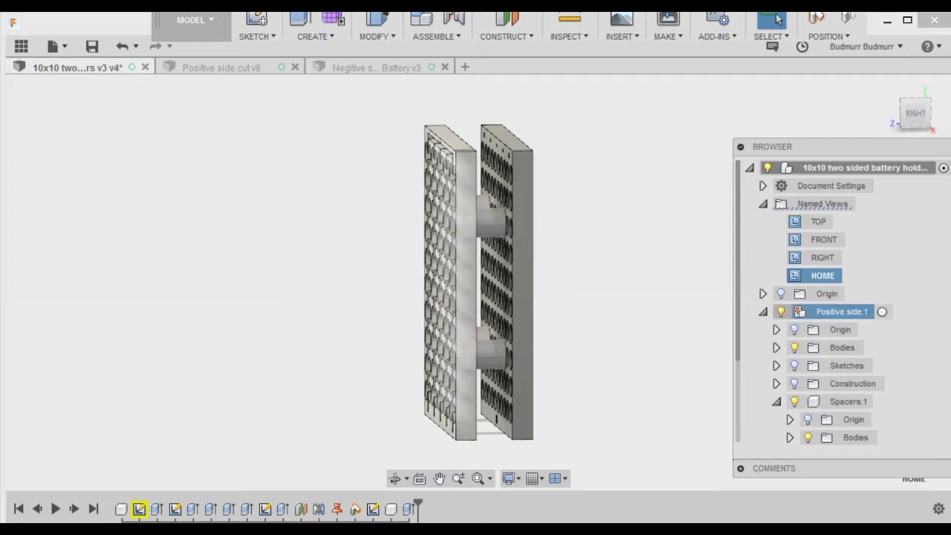
click(780, 312)
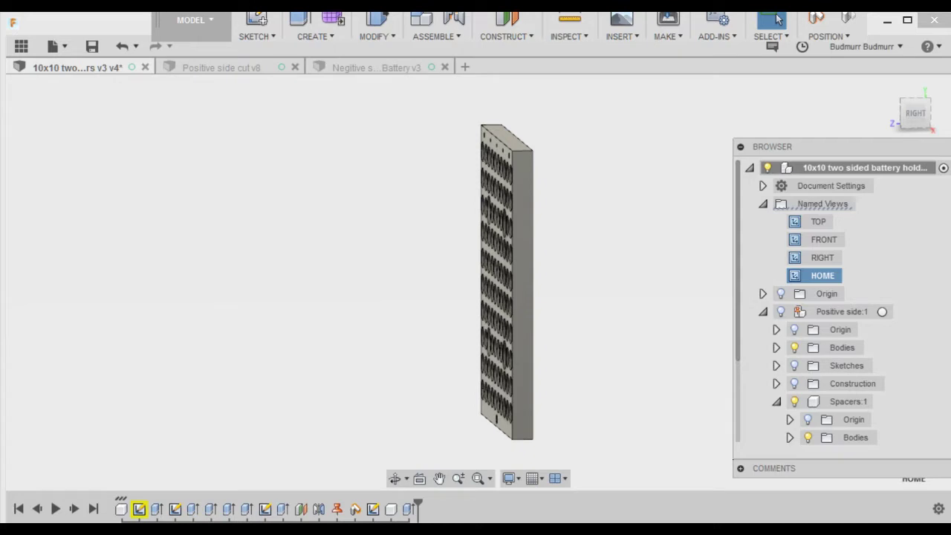
In the Positive side cut design, hide the bottom right, bottom left and top right bodies, leaving only the top left body shown.
click(222, 68)
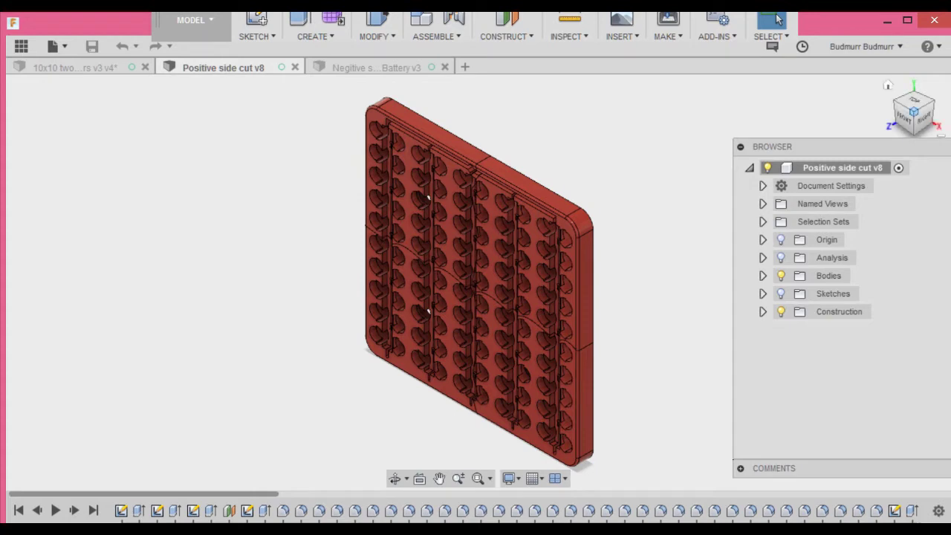
drag(904, 119, 938, 95)
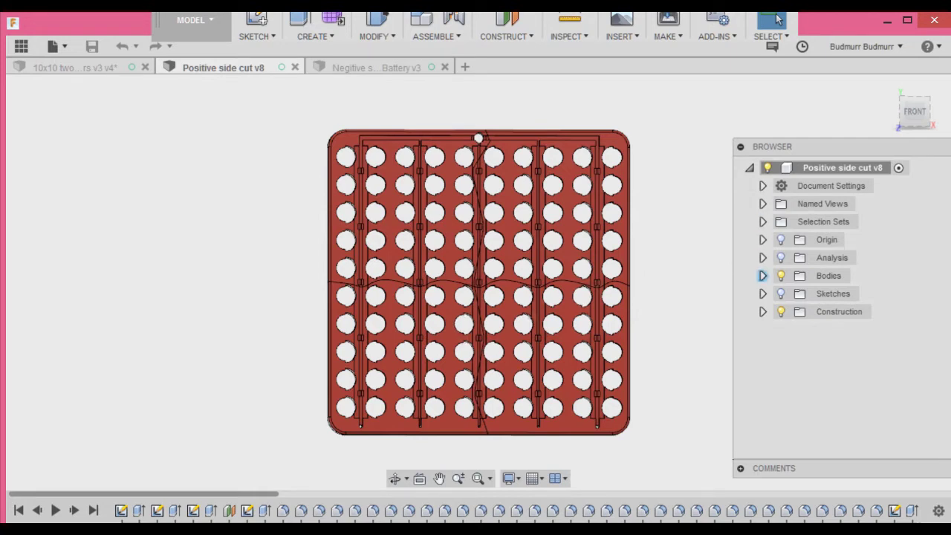
click(762, 276)
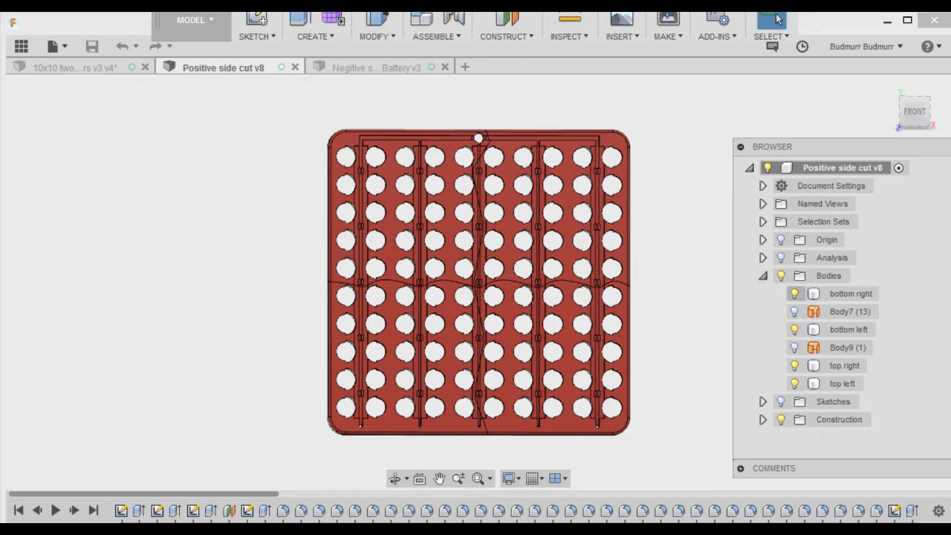
click(794, 293)
click(847, 329)
click(794, 329)
click(794, 365)
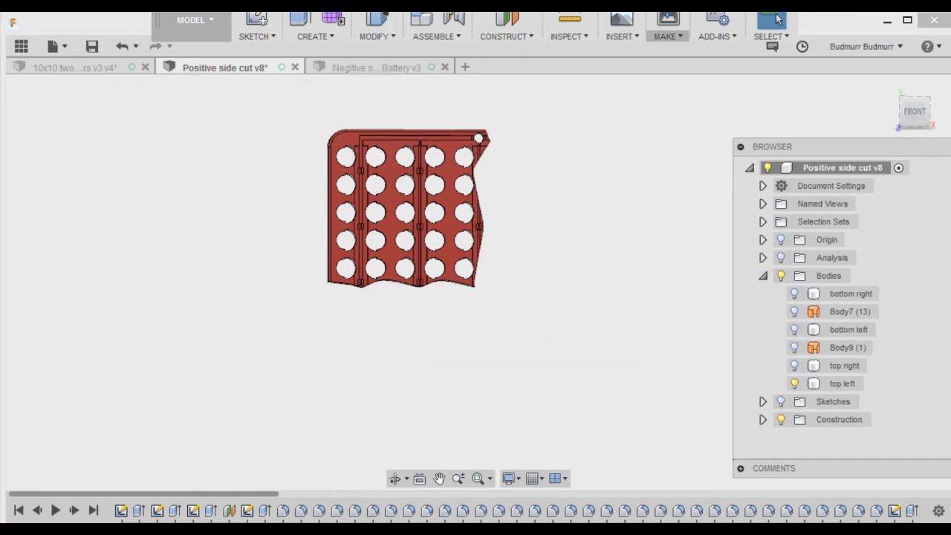
Send the top left body to RepetierHost for 3D printing with High refinement.
click(665, 37)
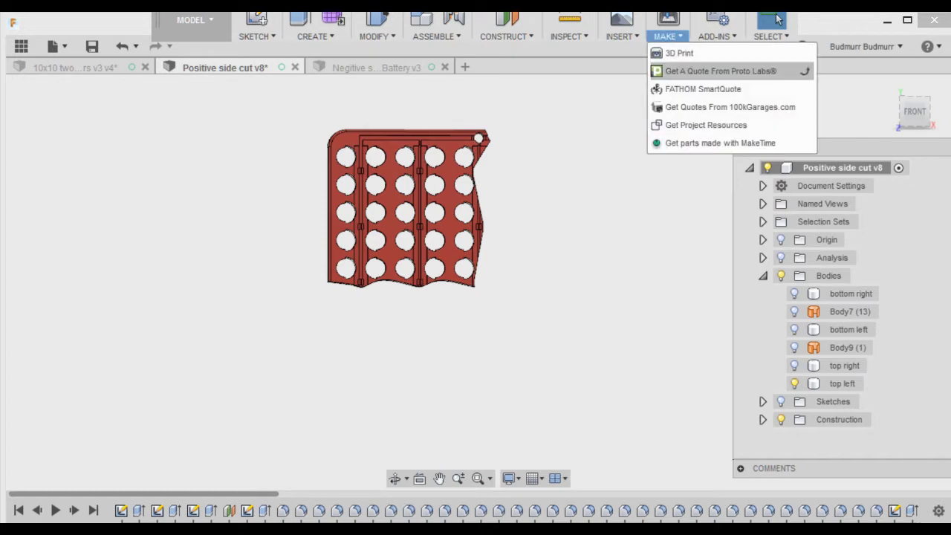
click(679, 53)
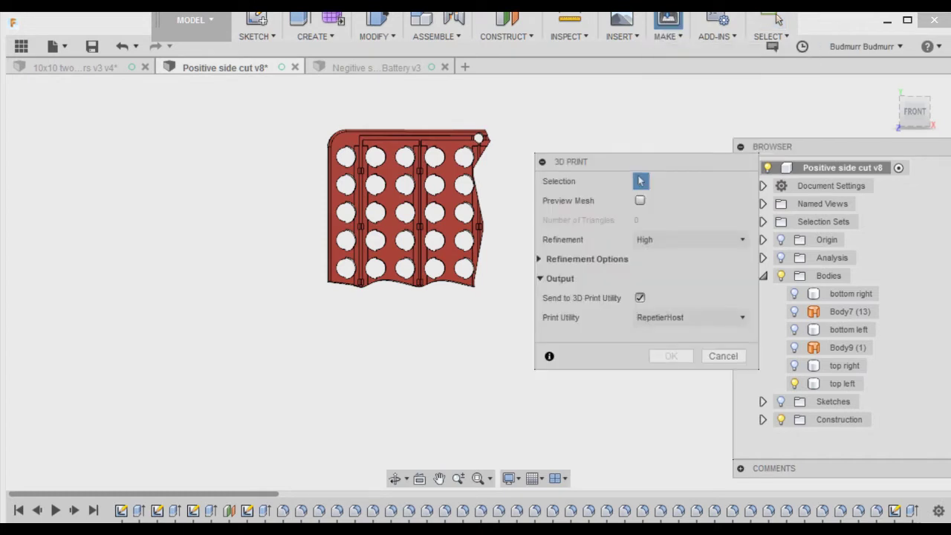
click(842, 383)
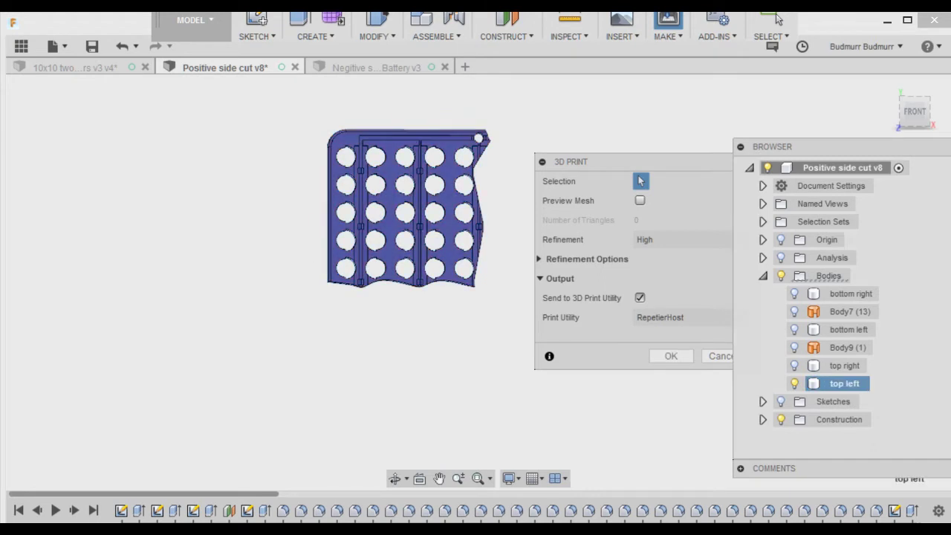
click(671, 356)
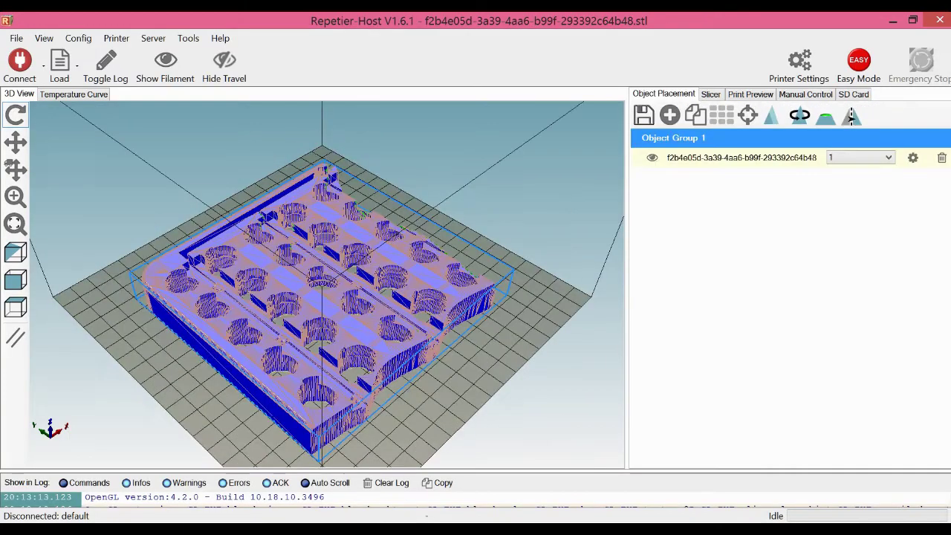
Slice the top left part with CuraEngine using the Batery holder print configuration and .3 mm quality.
click(711, 94)
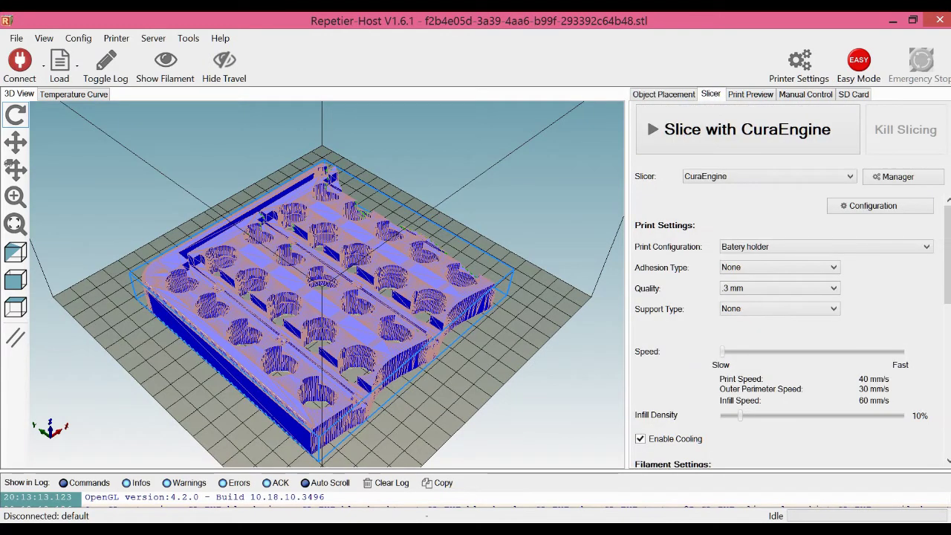
click(747, 129)
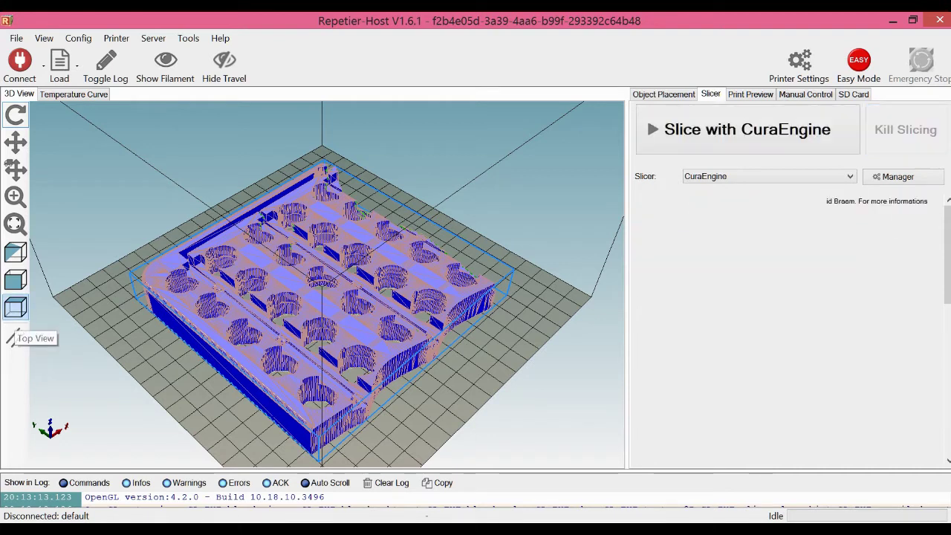
Examine the sliced part from above and close up around the battery holes and wire channels.
click(15, 307)
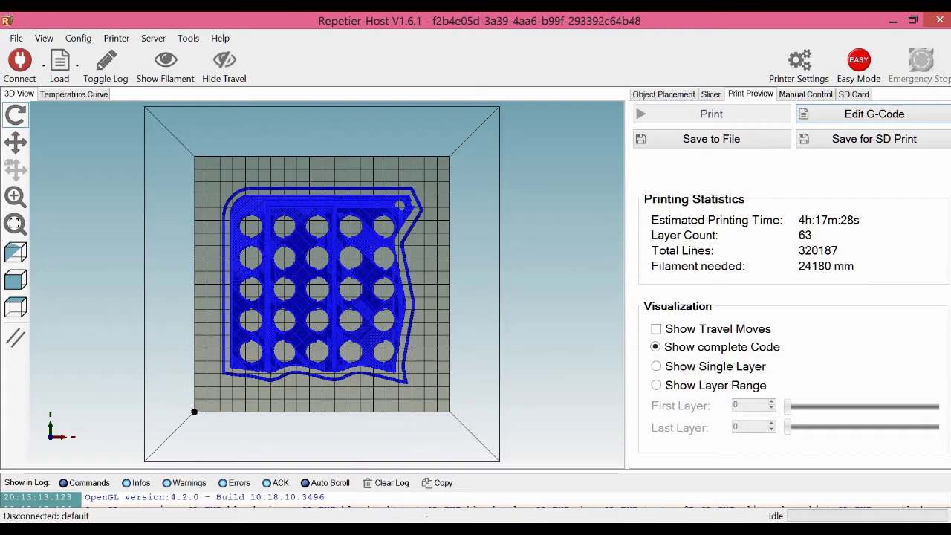
click(16, 115)
drag(320, 298, 324, 168)
scroll(324, 168, up, 3)
drag(328, 316, 322, 284)
scroll(327, 285, up, 5)
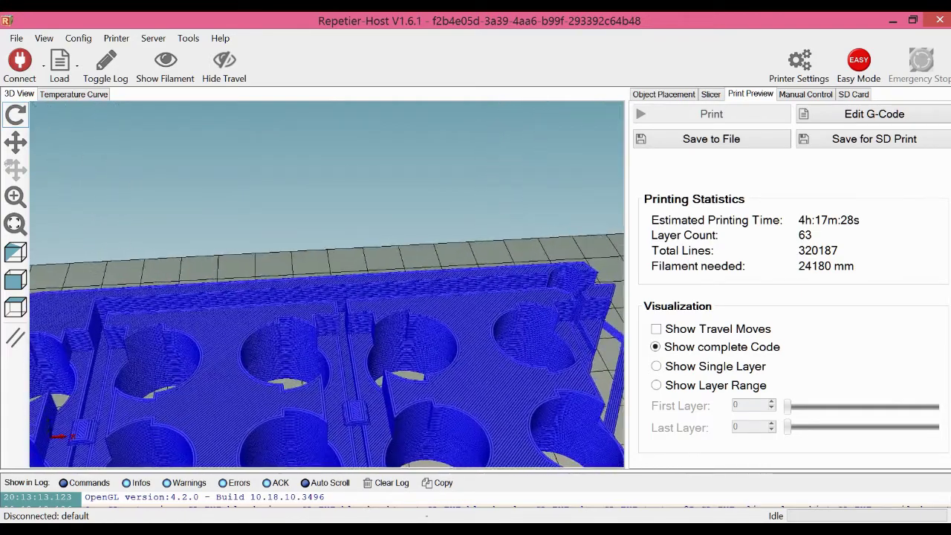
scroll(326, 342, up, 3)
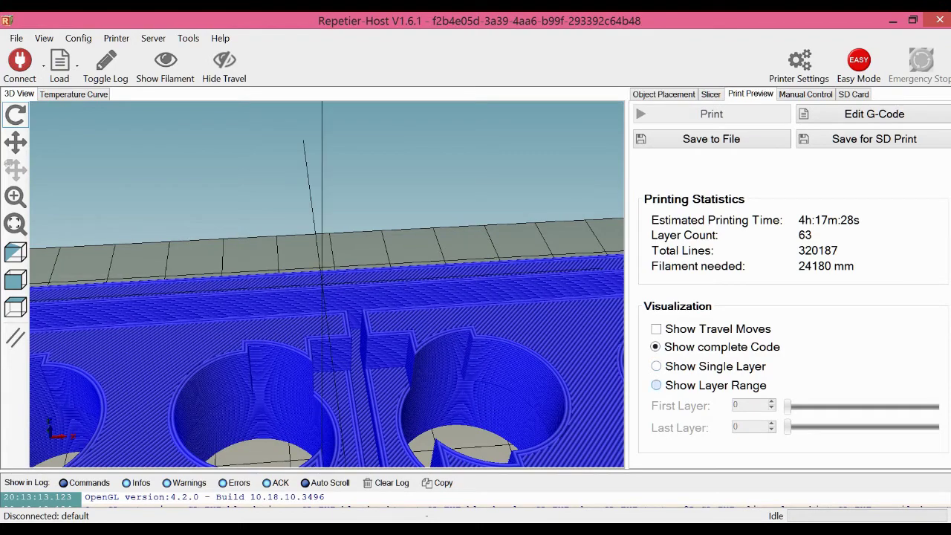
Limit the preview to a layer range and raise its last layer to step through the print.
click(656, 384)
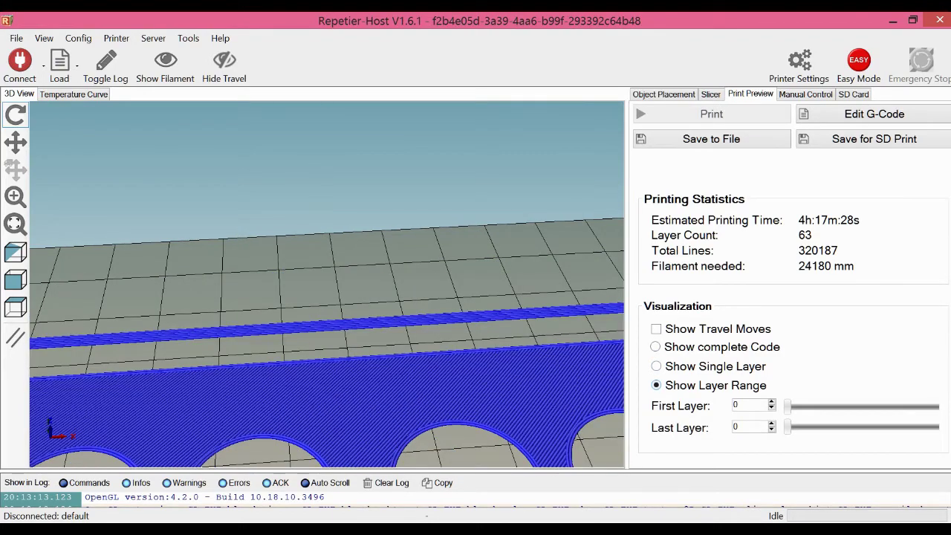
drag(788, 426, 935, 427)
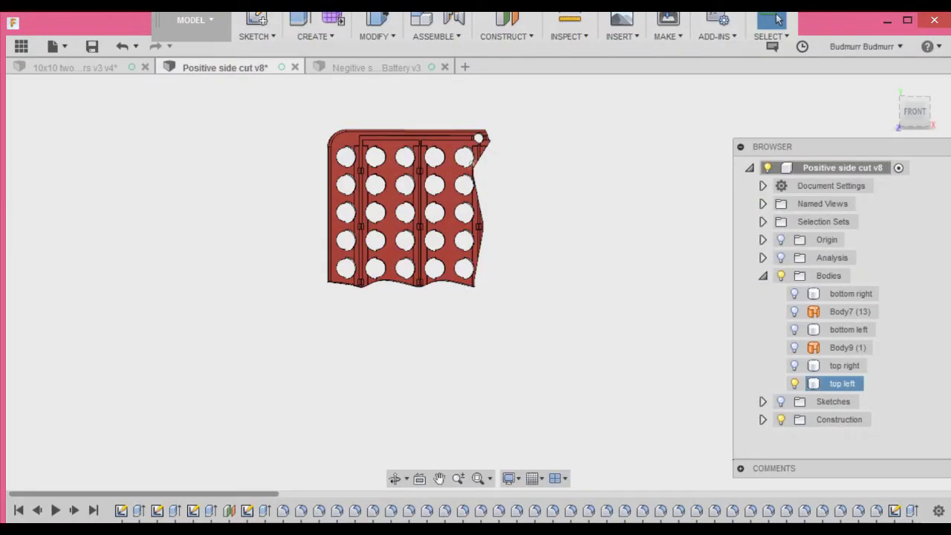
Back in Fusion 360, show the bottom left, top right and bottom right bodies alongside the top left one.
click(401, 216)
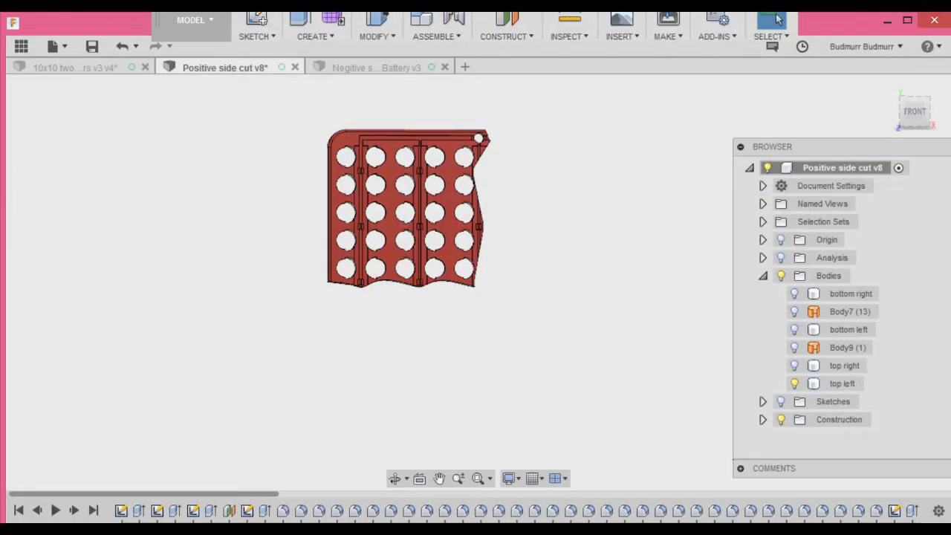
click(849, 312)
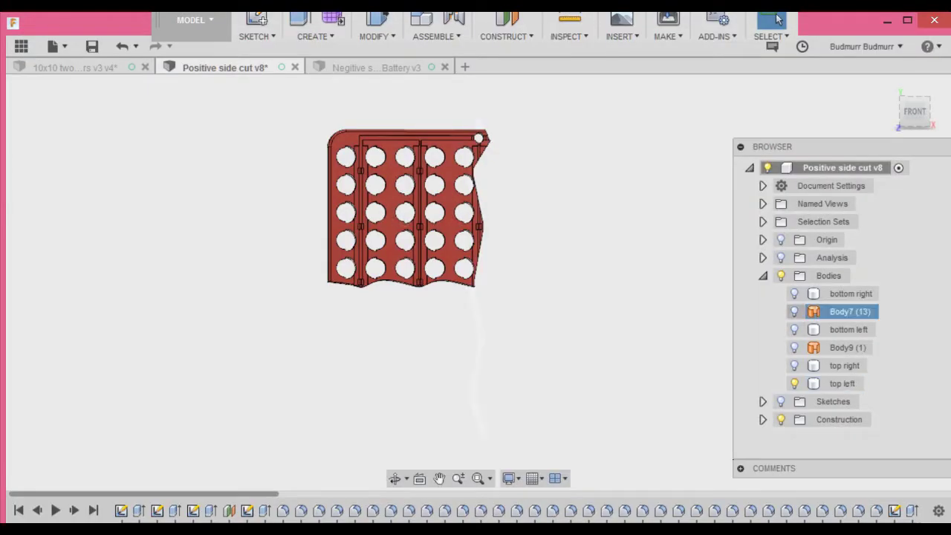
key(Escape)
click(794, 329)
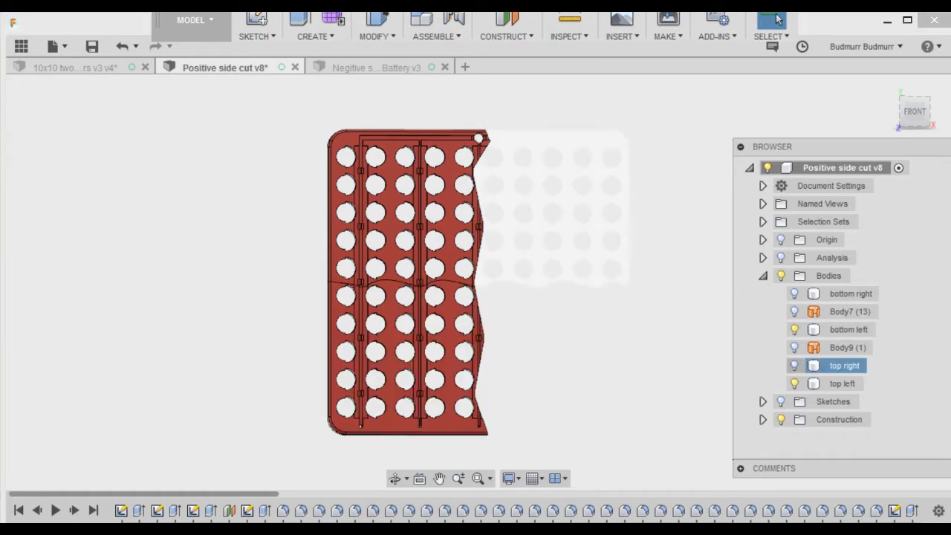
click(794, 366)
click(842, 383)
click(794, 383)
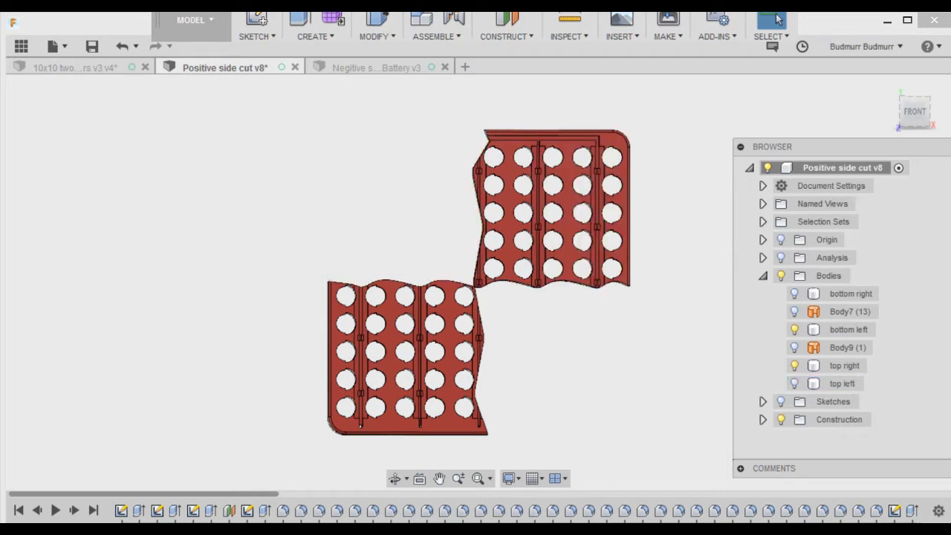
click(841, 383)
click(794, 383)
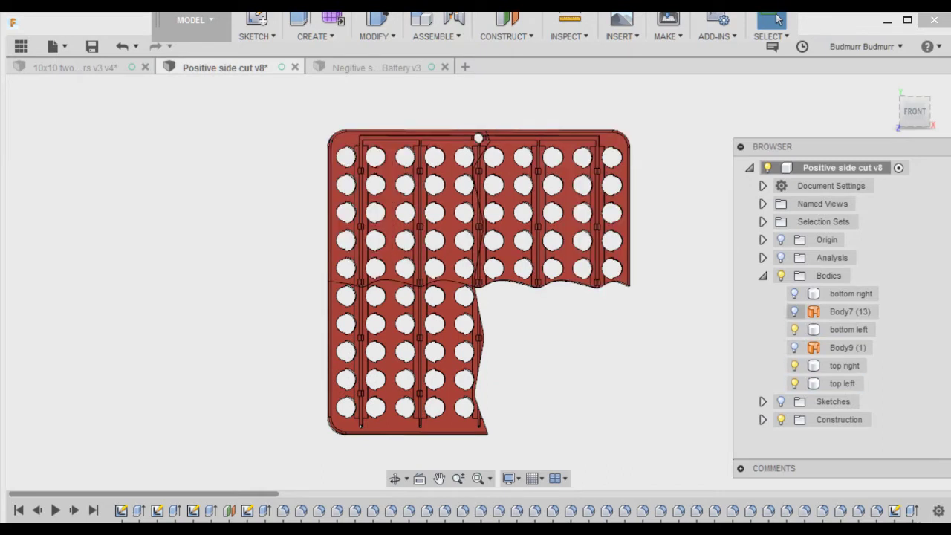
click(849, 312)
click(794, 293)
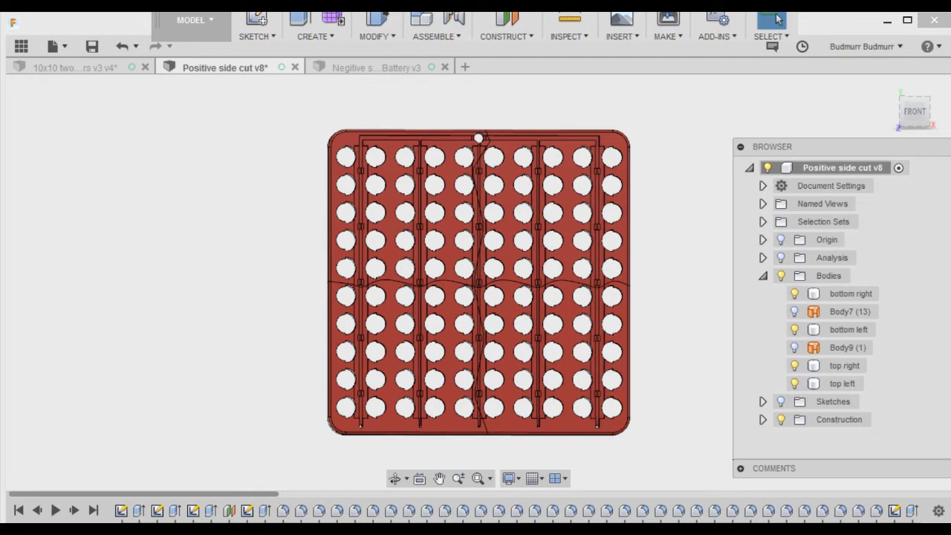
Examine the front and back of the assembled holder, focusing on the battery hole lips and the round spacer recesses.
mouse_move(904, 113)
mouse_down()
mouse_move(888, 86)
mouse_move(907, 103)
mouse_up()
scroll(604, 238, up, 3)
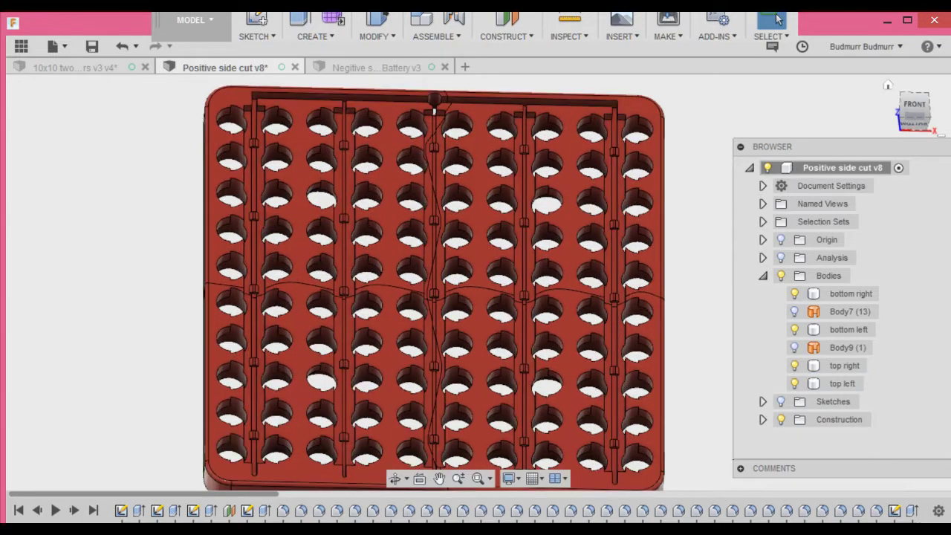
mouse_move(434, 110)
shift+middle_down()
mouse_move(372, 113)
mouse_move(423, 110)
shift+middle_up()
drag(922, 107, 912, 117)
scroll(563, 194, up, 3)
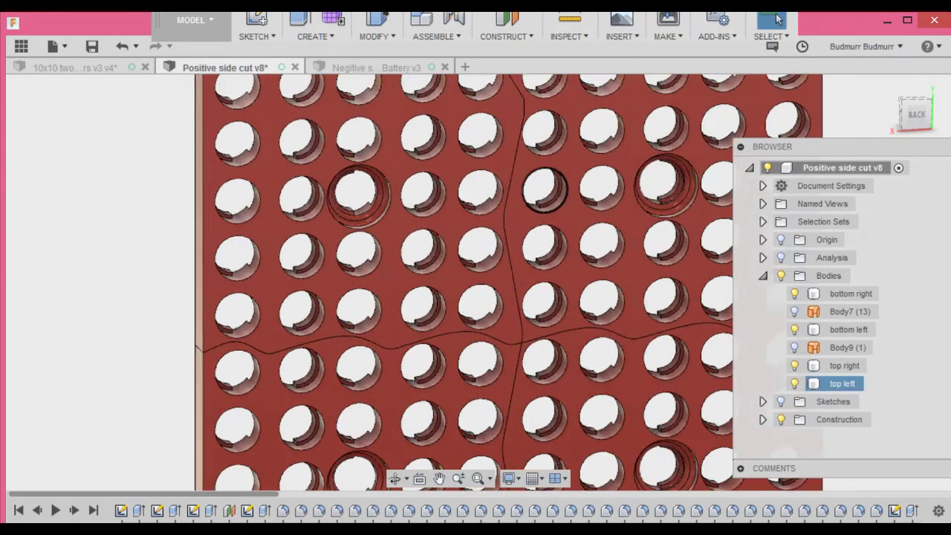
scroll(570, 211, up, 2)
click(843, 365)
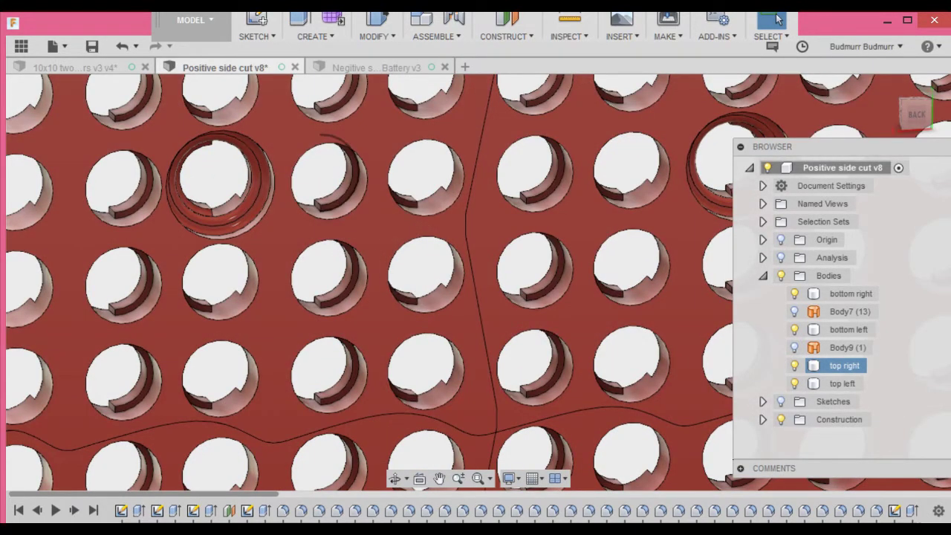
key(Escape)
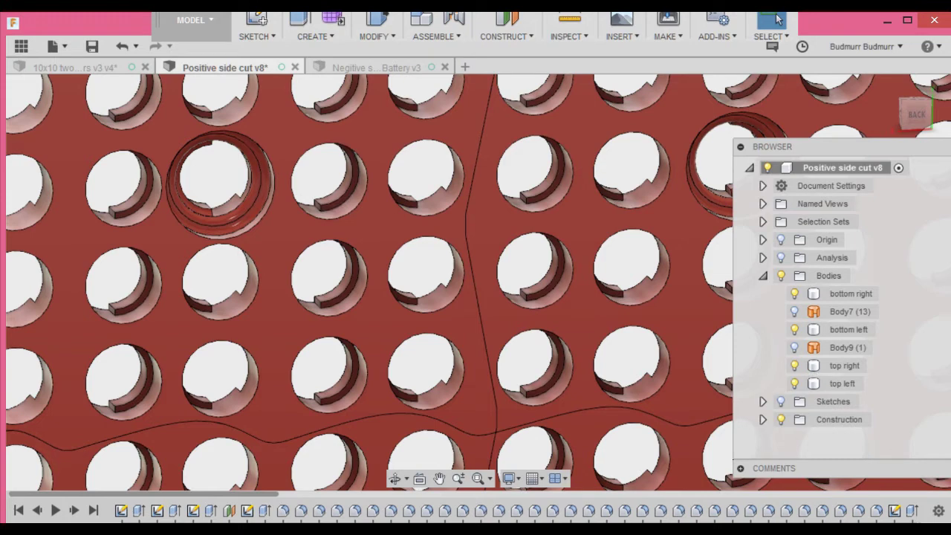
click(844, 365)
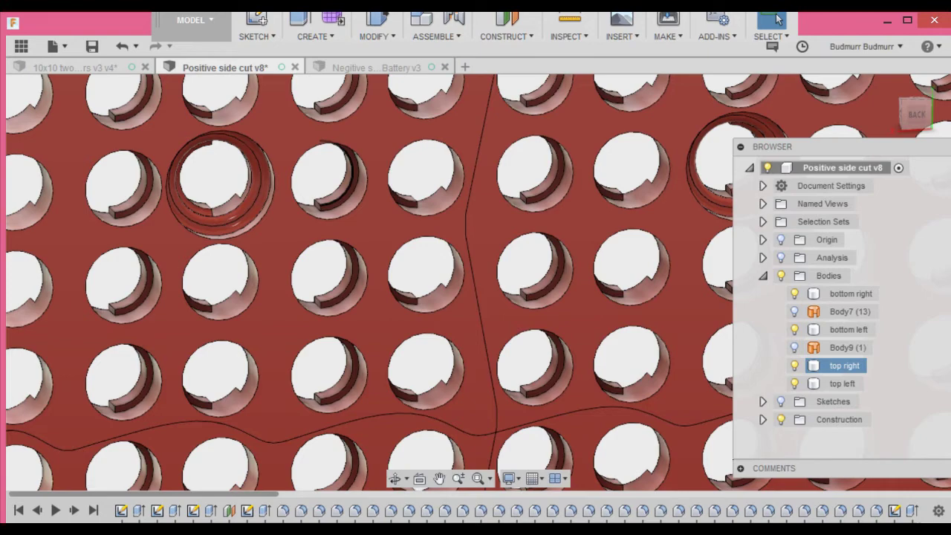
scroll(348, 197, down, 6)
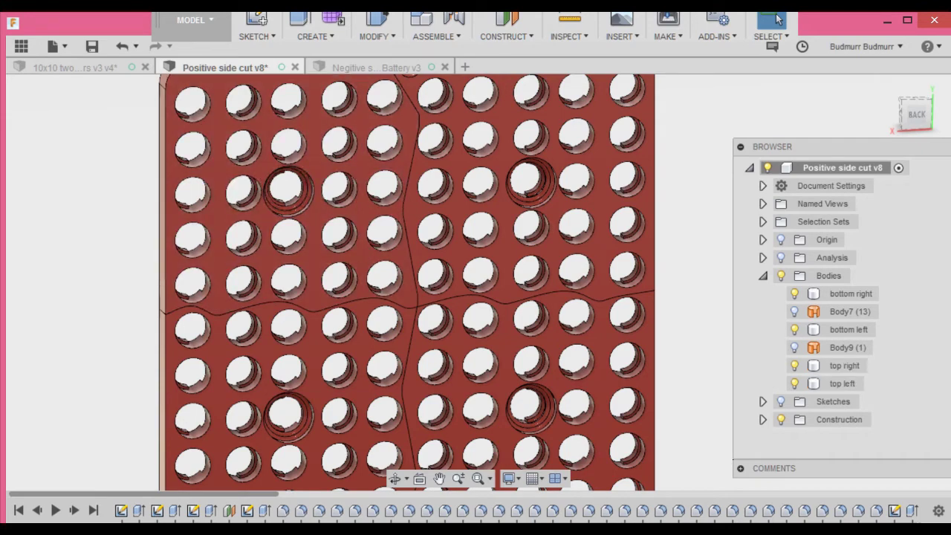
Examine the front's wire channels, the round hole at the upper edge and the small raised clips between the battery holes.
drag(916, 114, 945, 112)
scroll(553, 208, up, 4)
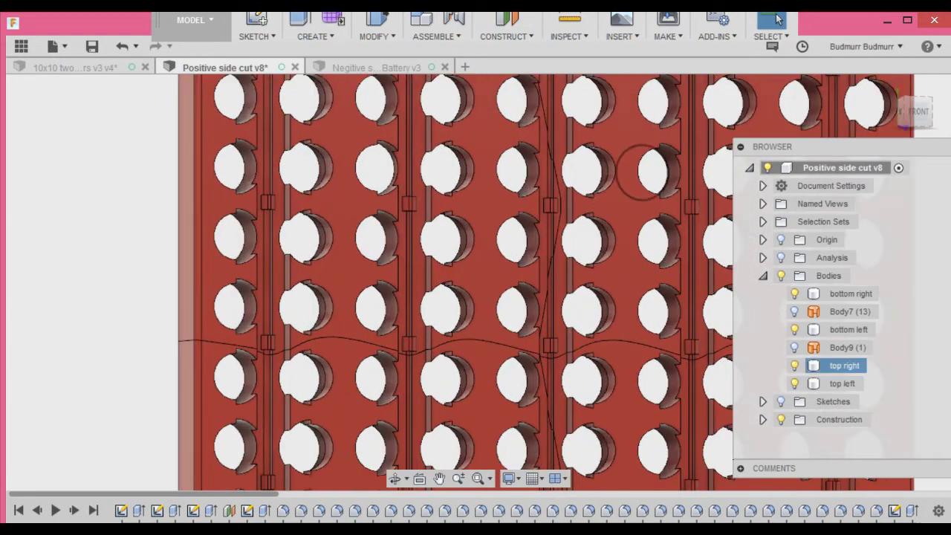
drag(918, 112, 913, 77)
scroll(623, 137, up, 2)
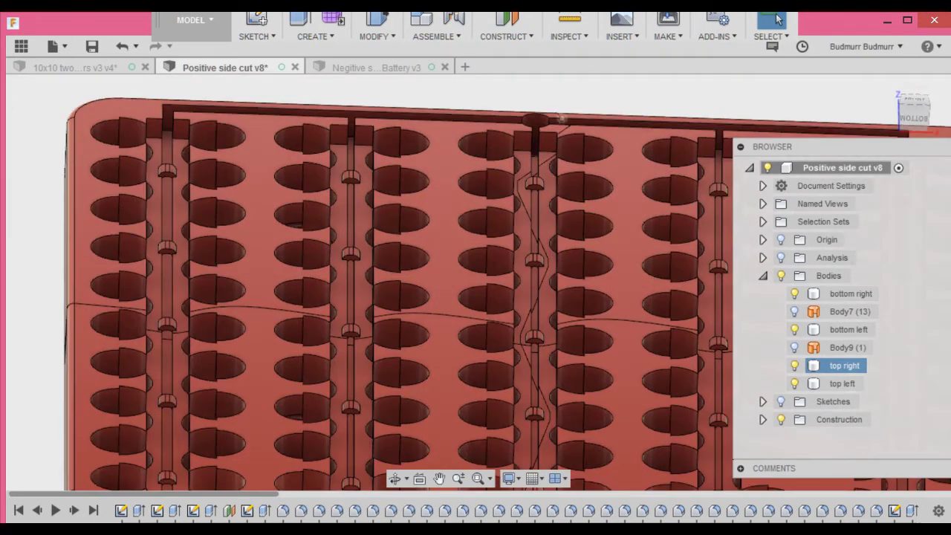
scroll(558, 121, up, 4)
scroll(512, 156, up, 3)
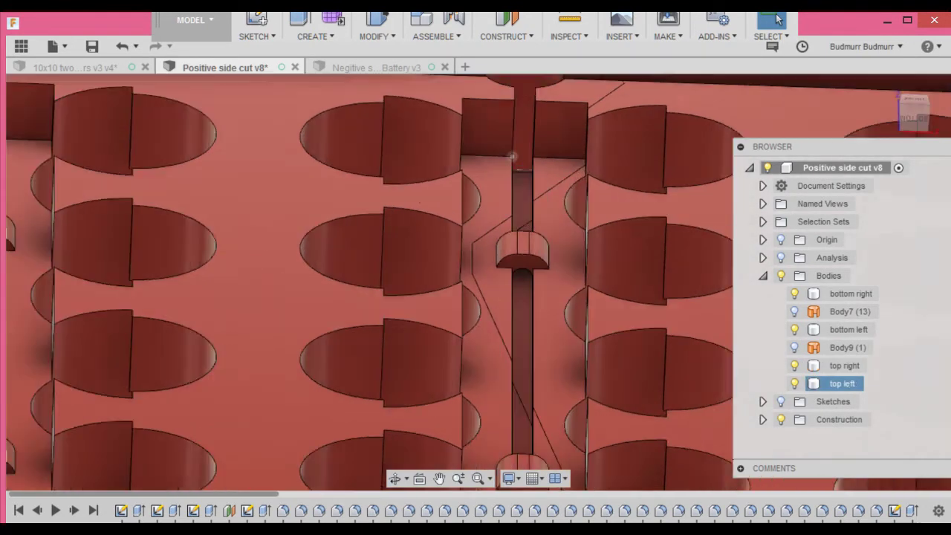
scroll(513, 156, down, 3)
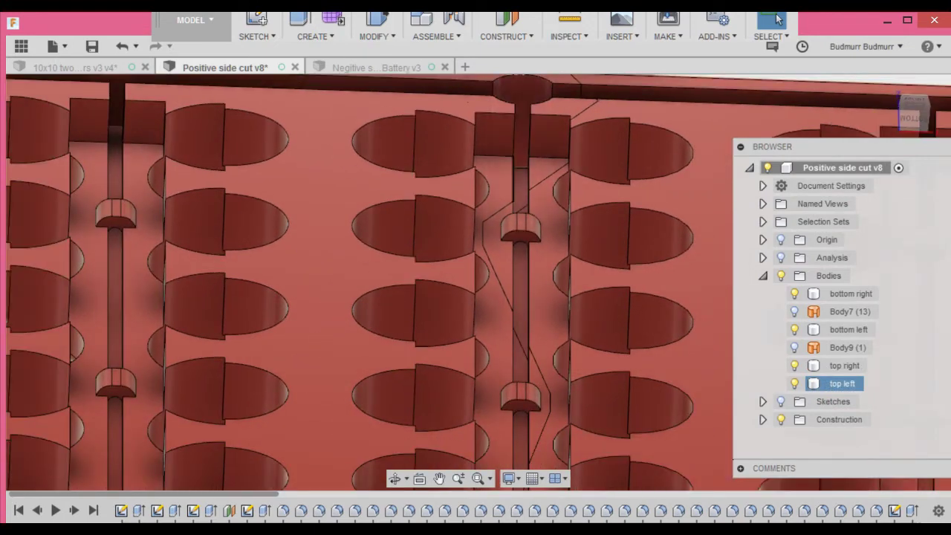
click(516, 211)
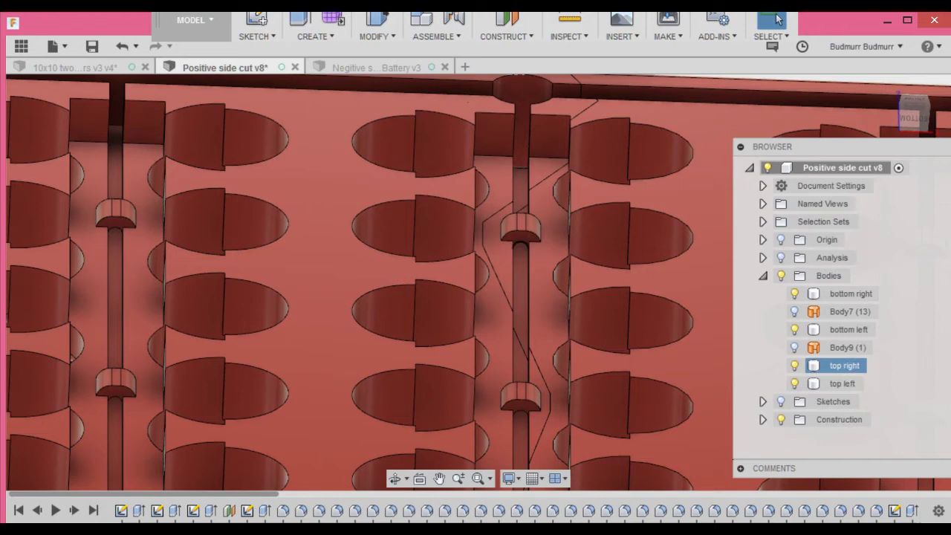
scroll(519, 245, up, 2)
scroll(520, 257, up, 3)
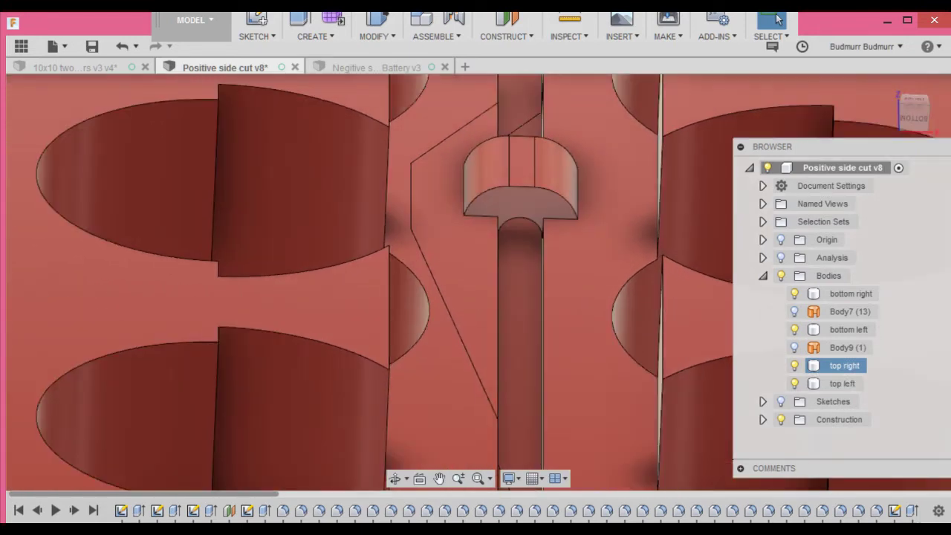
Examine the assembled holder's front channels, side edge, back face and front face, including the wavy split lines between the four bodies.
scroll(520, 189, down, 5)
scroll(522, 170, down, 3)
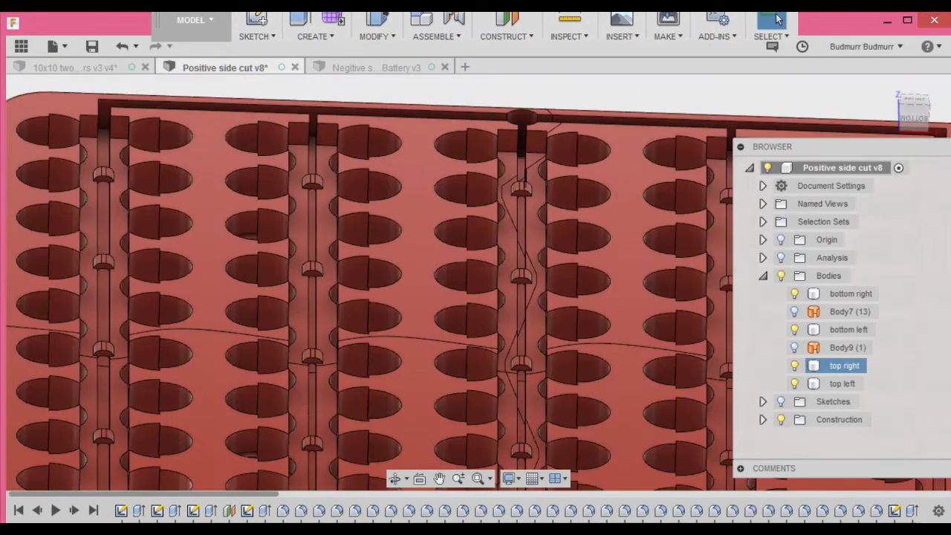
scroll(484, 153, down, 2)
scroll(484, 154, down, 2)
scroll(493, 234, up, 3)
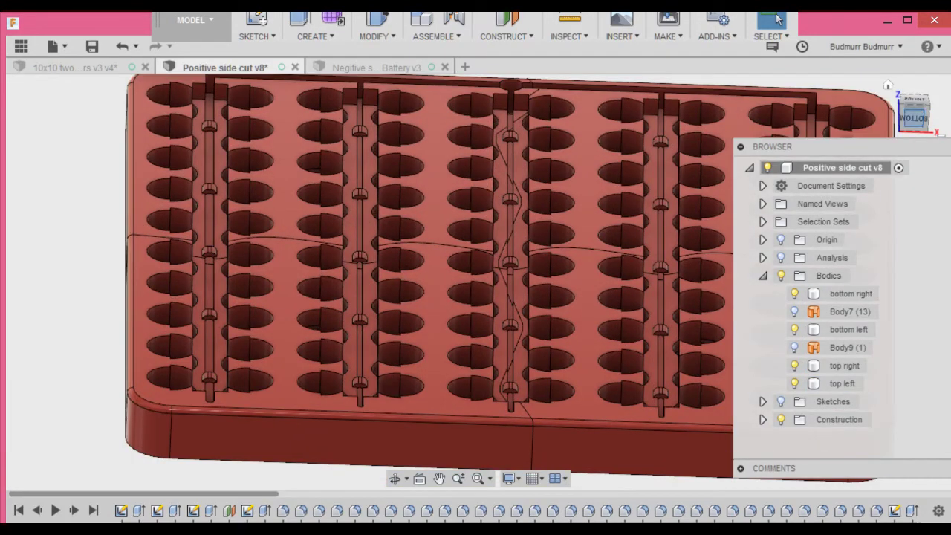
click(913, 117)
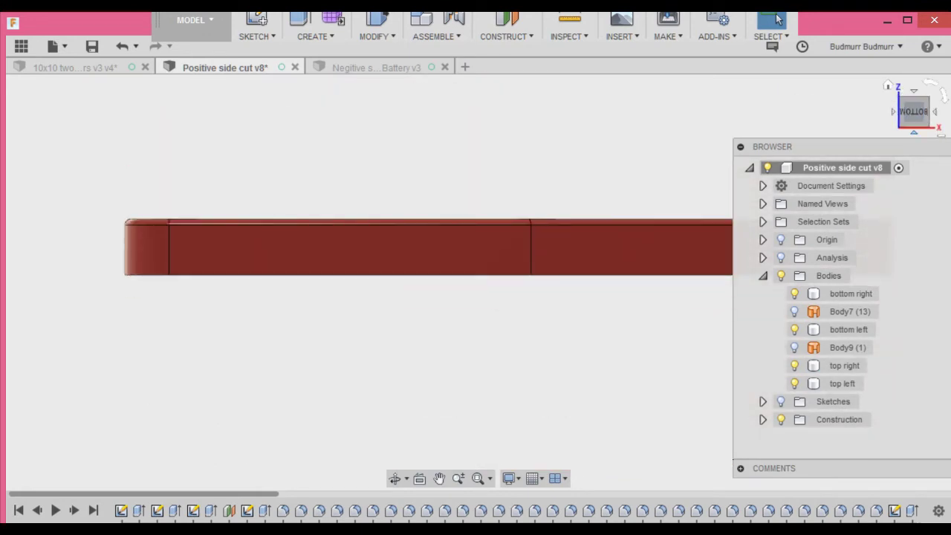
click(913, 133)
scroll(459, 135, down, 3)
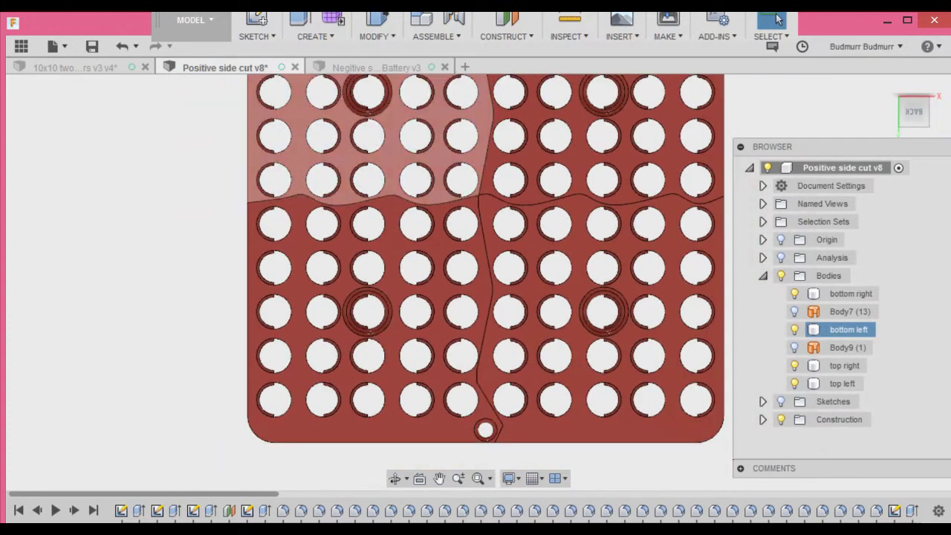
click(893, 111)
click(893, 111)
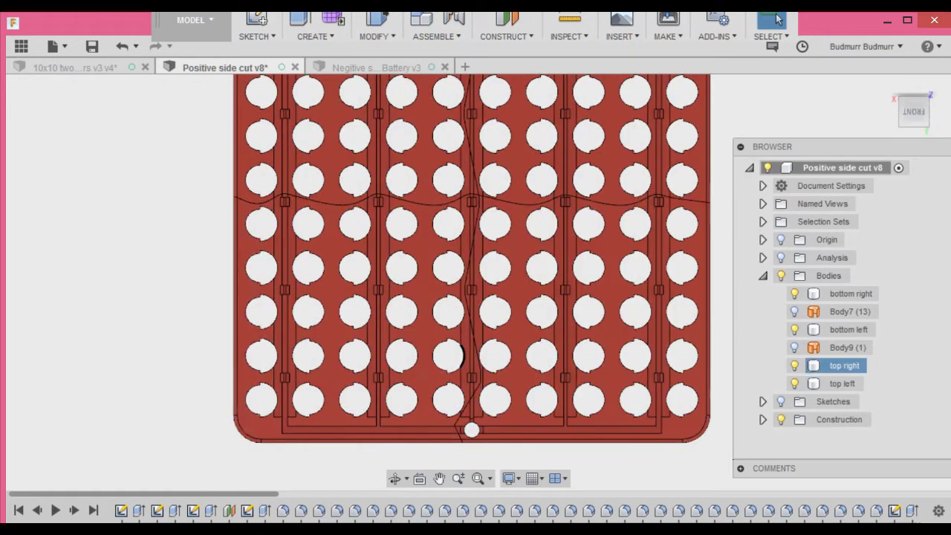
Examine the small through holes at the ends of the front's wire channels and where they exit on the back.
scroll(479, 441, down, 4)
scroll(474, 223, up, 6)
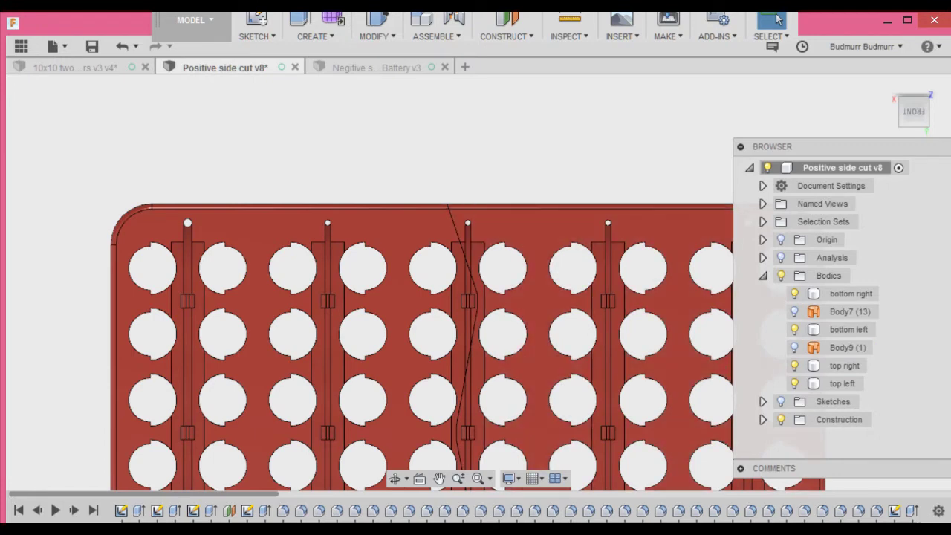
scroll(467, 178, up, 2)
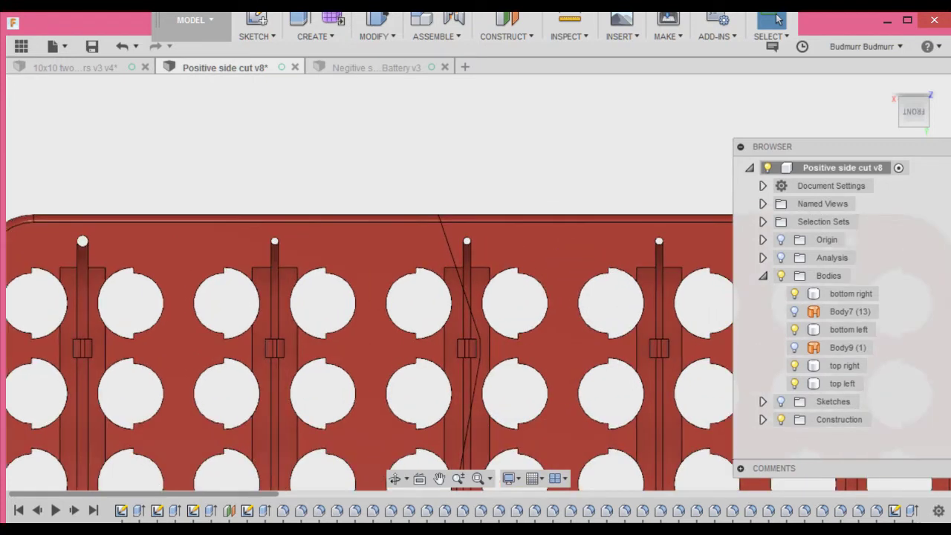
click(848, 329)
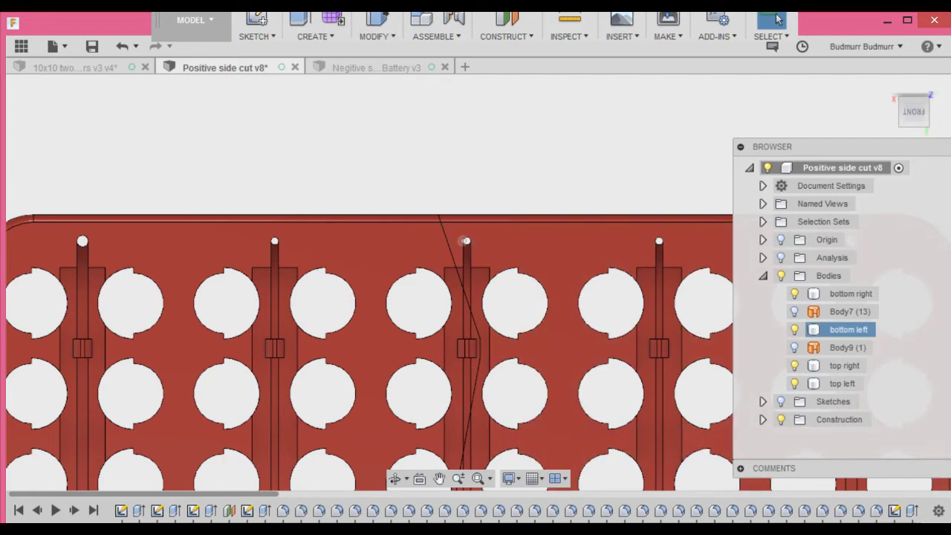
click(463, 241)
drag(913, 113, 910, 212)
shift+middle_drag(470, 186, 475, 223)
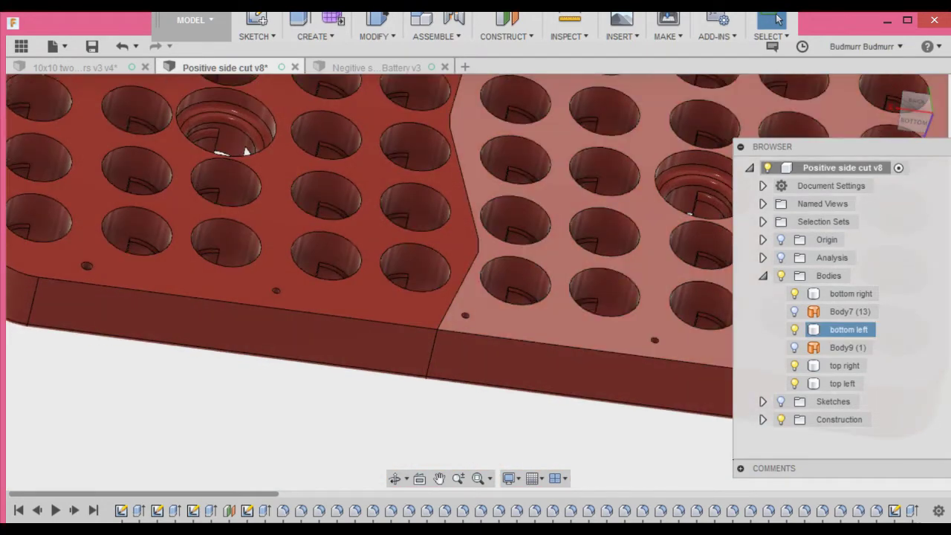
click(245, 151)
click(245, 150)
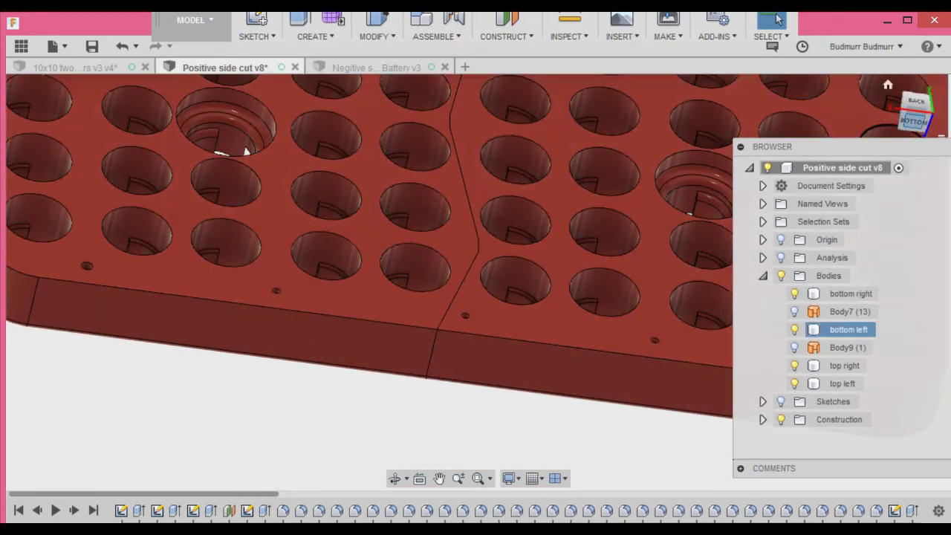
shift+middle_drag(478, 276, 481, 260)
scroll(438, 130, down, 4)
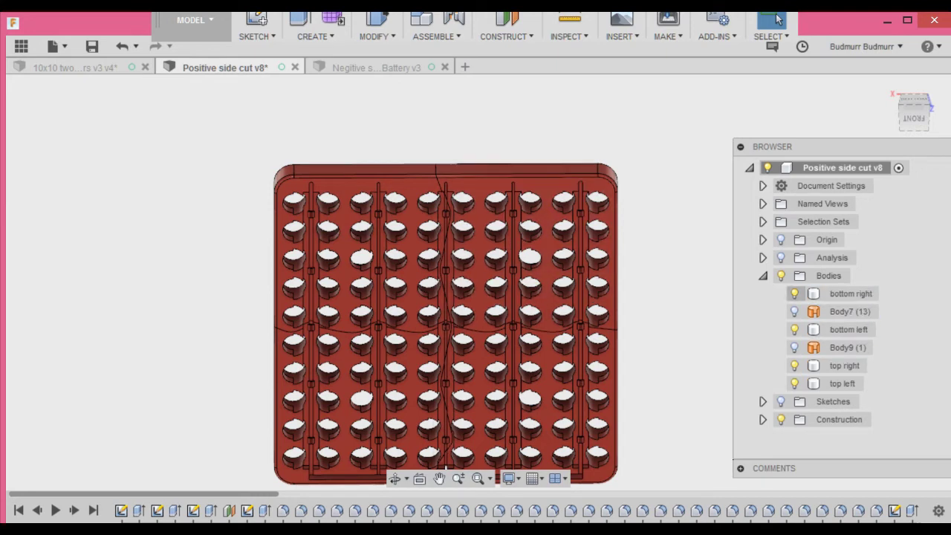
Hide the bottom right body and inspect the wavy cut edges of the three remaining bodies from the front.
right_click(850, 294)
click(794, 294)
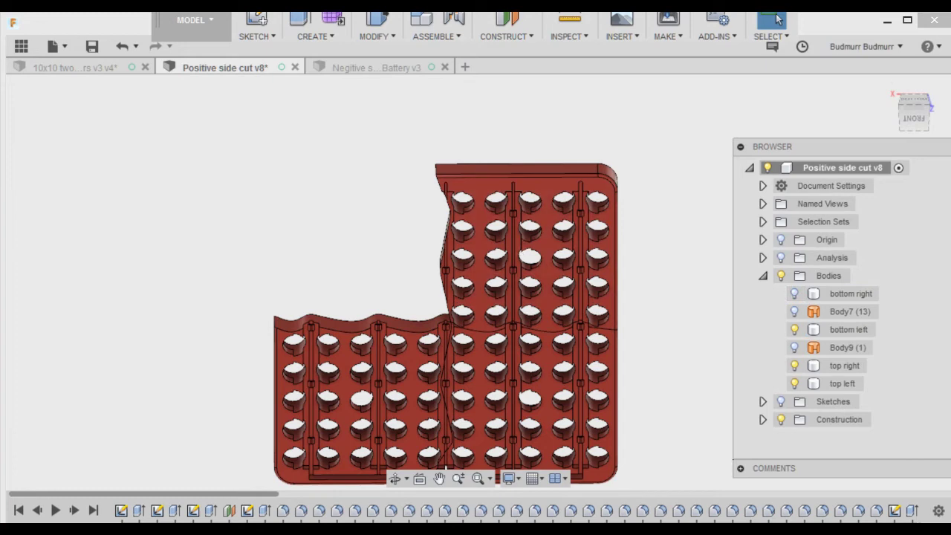
click(913, 112)
click(848, 329)
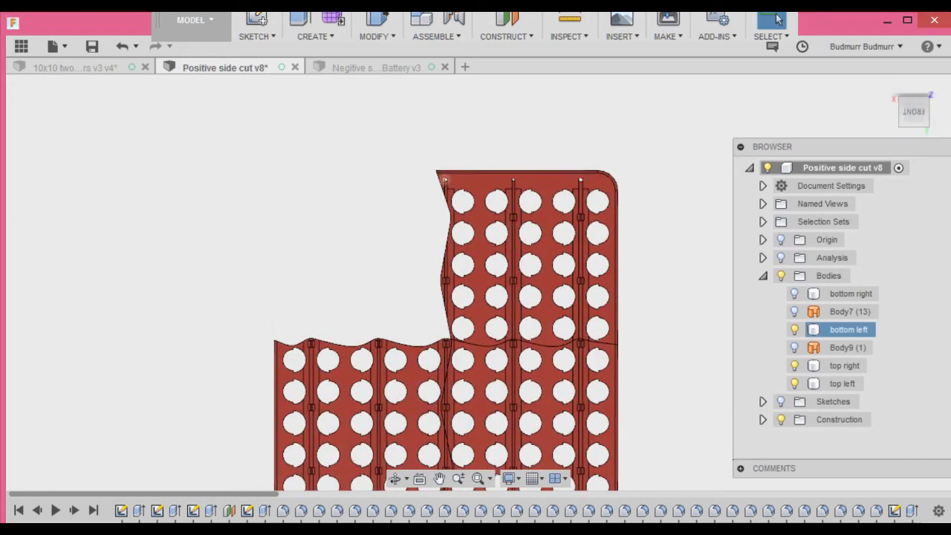
key(Escape)
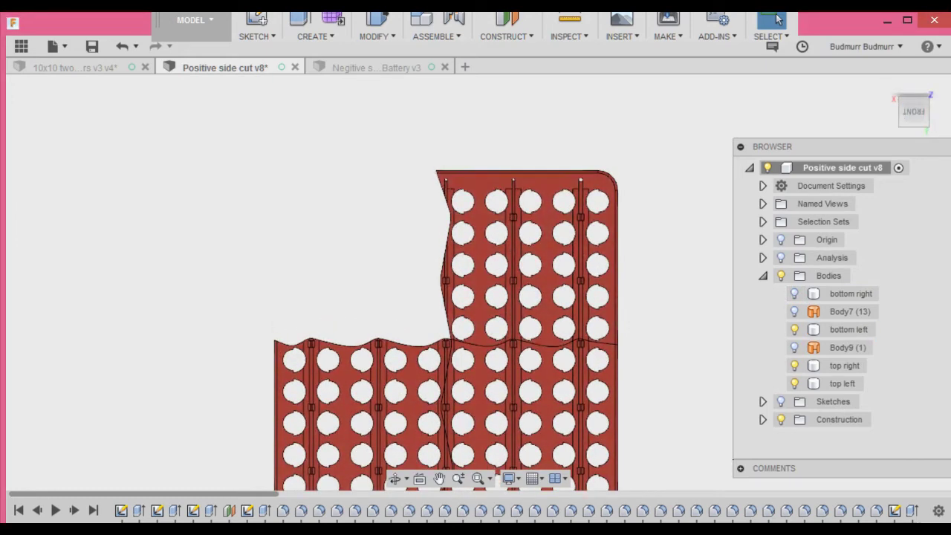
click(847, 329)
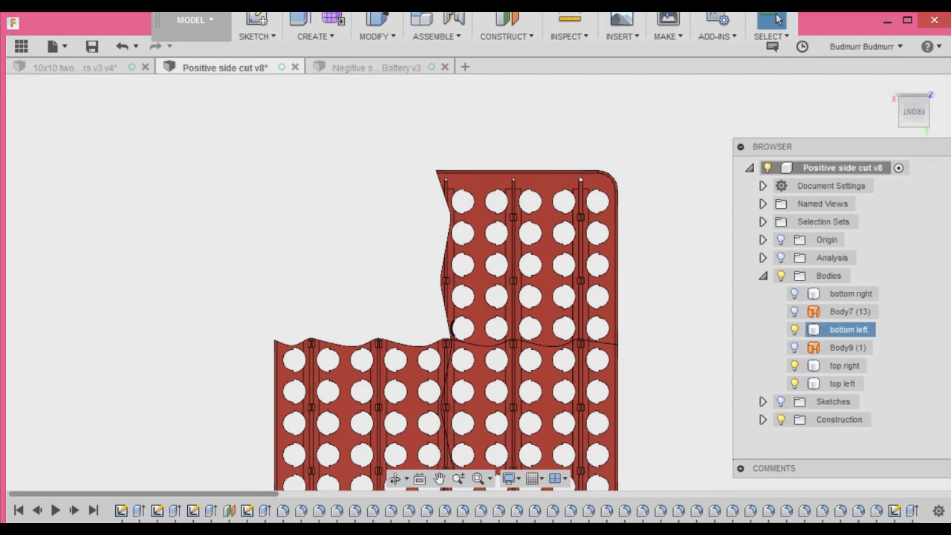
key(Escape)
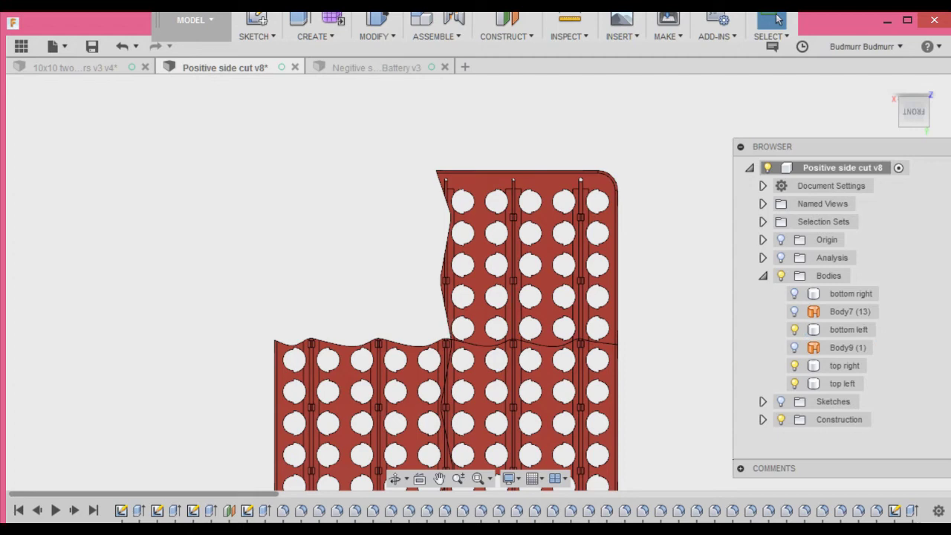
scroll(392, 239, down, 3)
scroll(392, 238, up, 1)
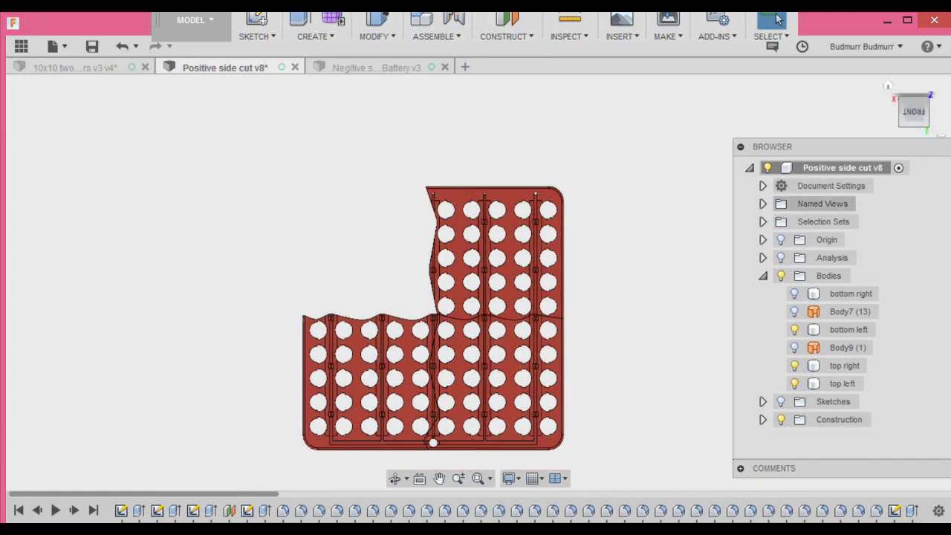
Show the bottom right body again and view the complete four-piece holder's front from tilted angles.
click(794, 294)
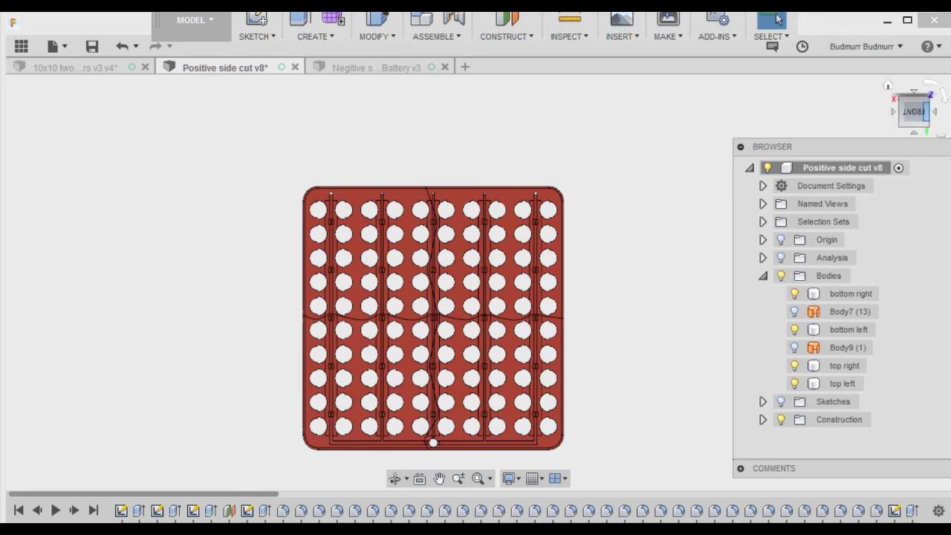
drag(915, 112, 916, 83)
scroll(451, 306, up, 2)
scroll(446, 306, down, 2)
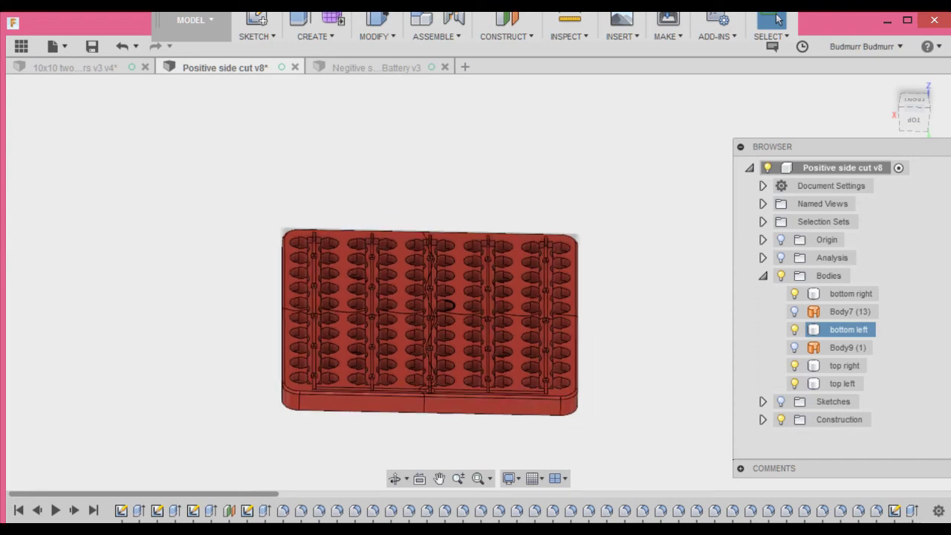
scroll(446, 305, up, 4)
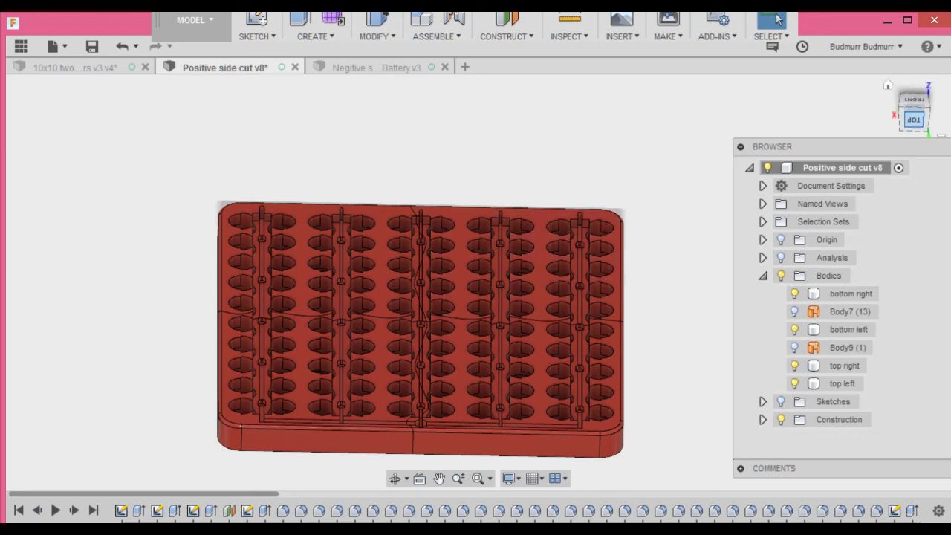
click(913, 119)
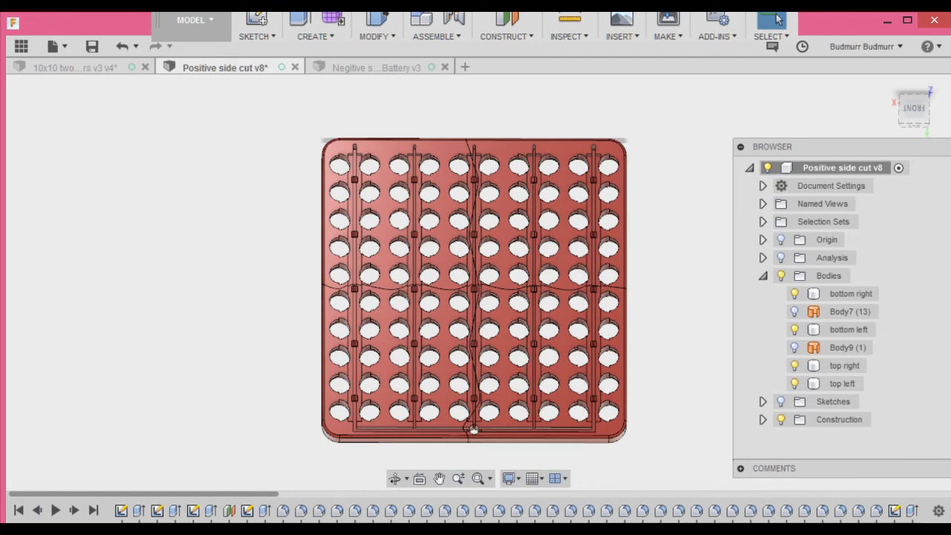
scroll(626, 153, up, 1)
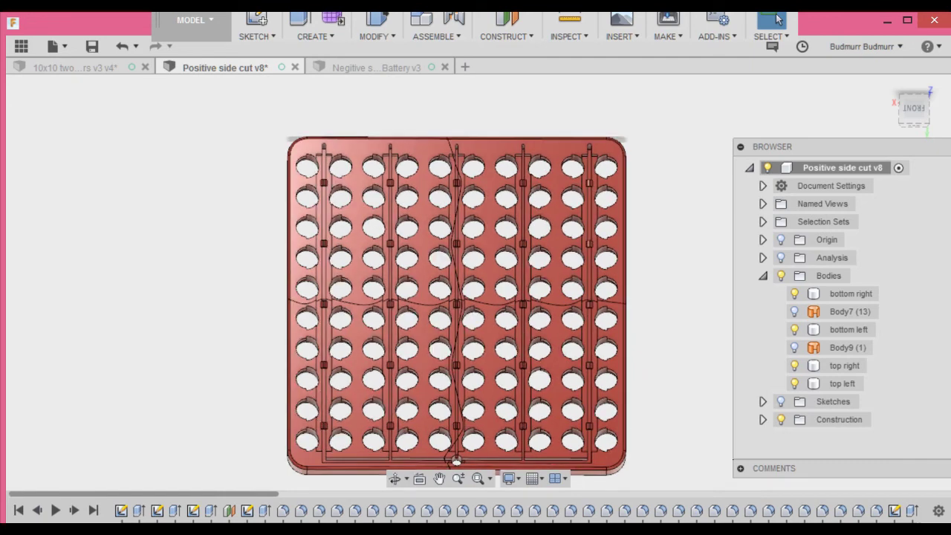